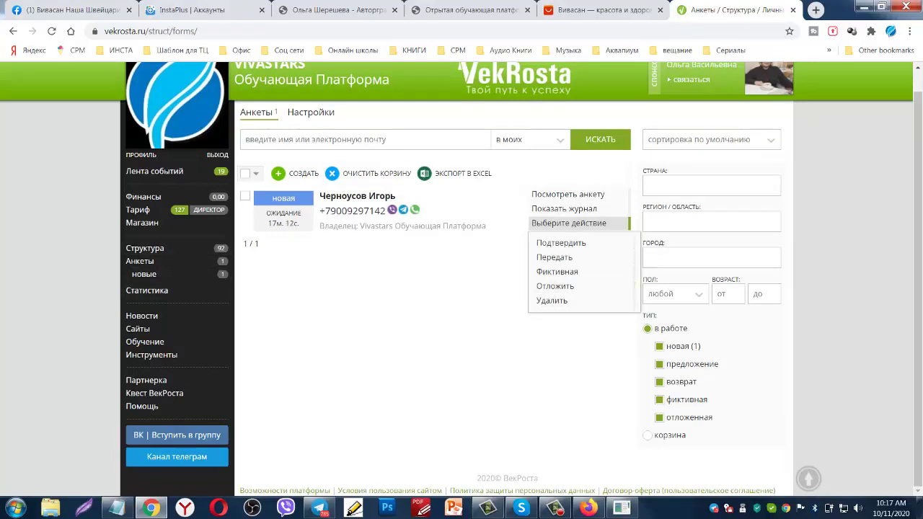
Open the registrant's application, start confirming it, and choose Россия as the country.
left_click(568, 194)
left_click(568, 194)
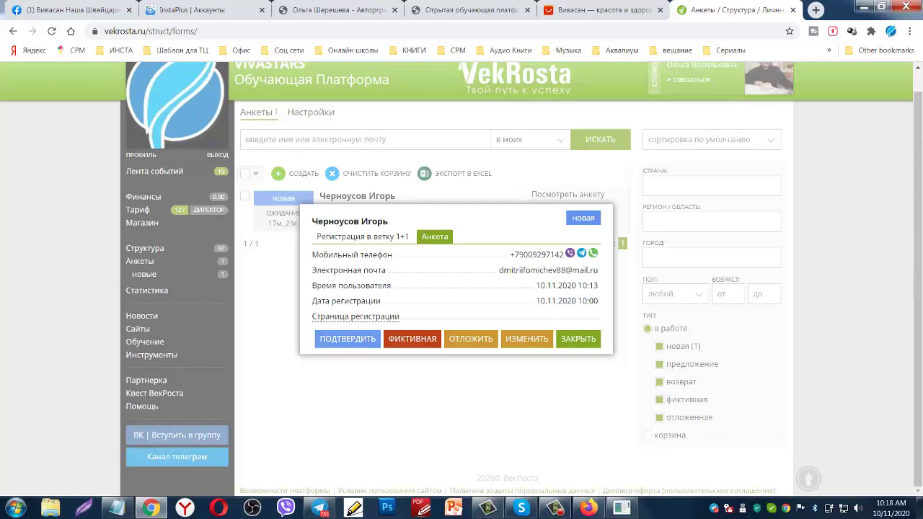
left_click(348, 339)
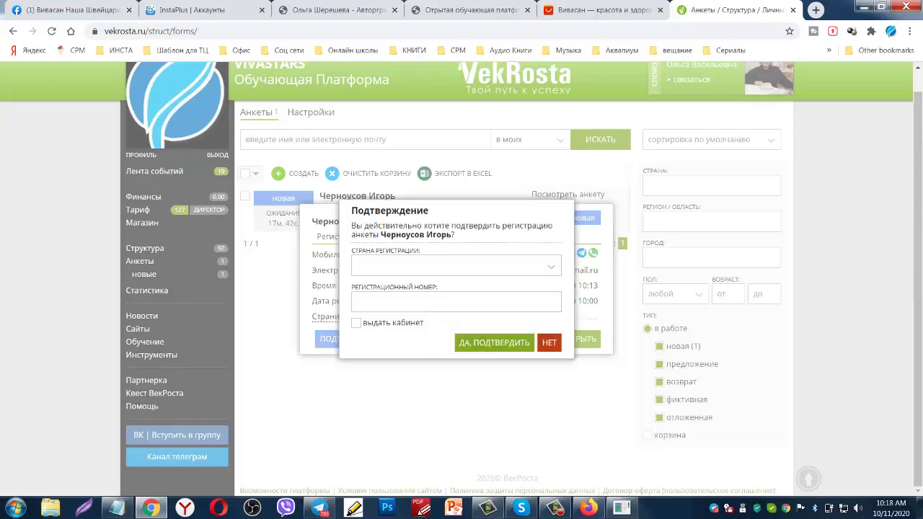
left_click(456, 266)
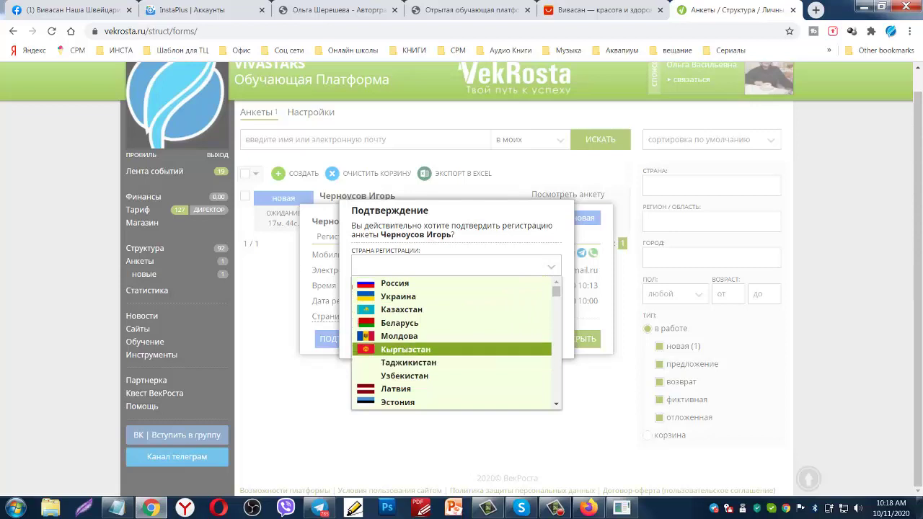
key("Up")
key("Up")
key("Up")
key("Up")
key("Up")
key("Return")
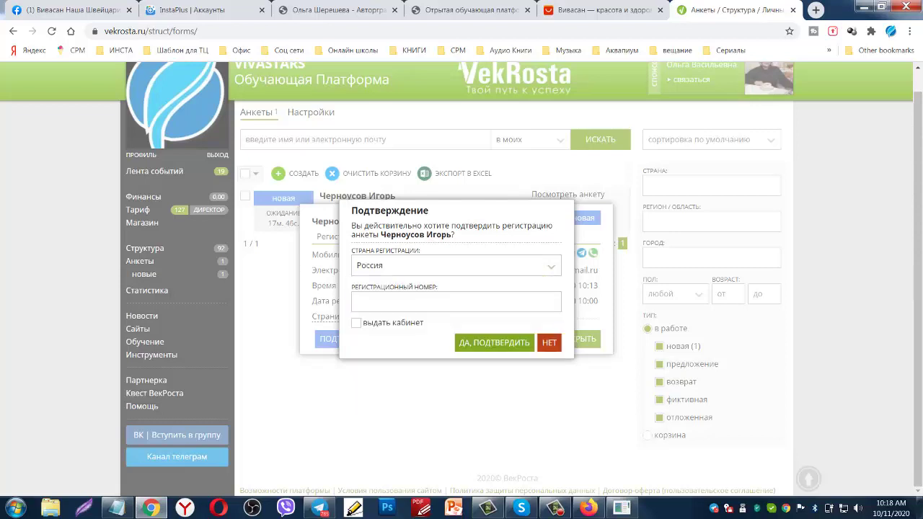
Enter the registration number, issue a personal cabinet, and confirm the application.
left_click(357, 301)
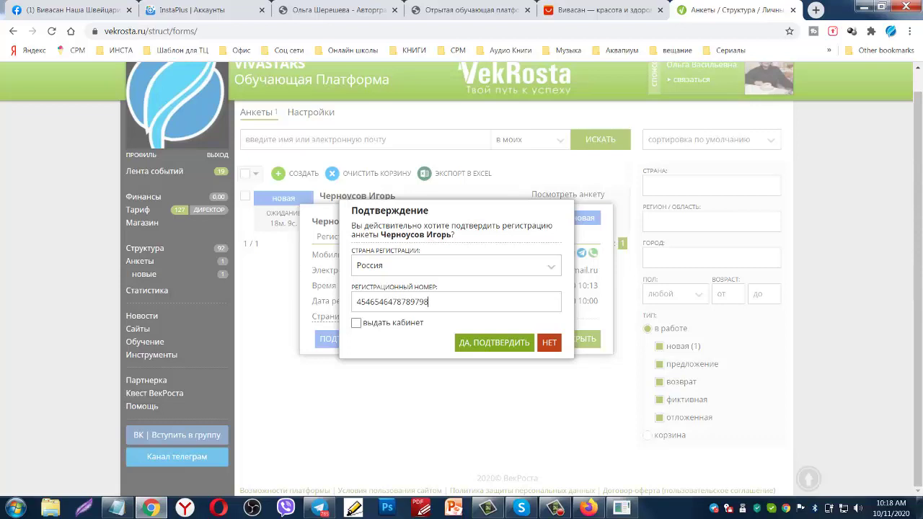
key("space")
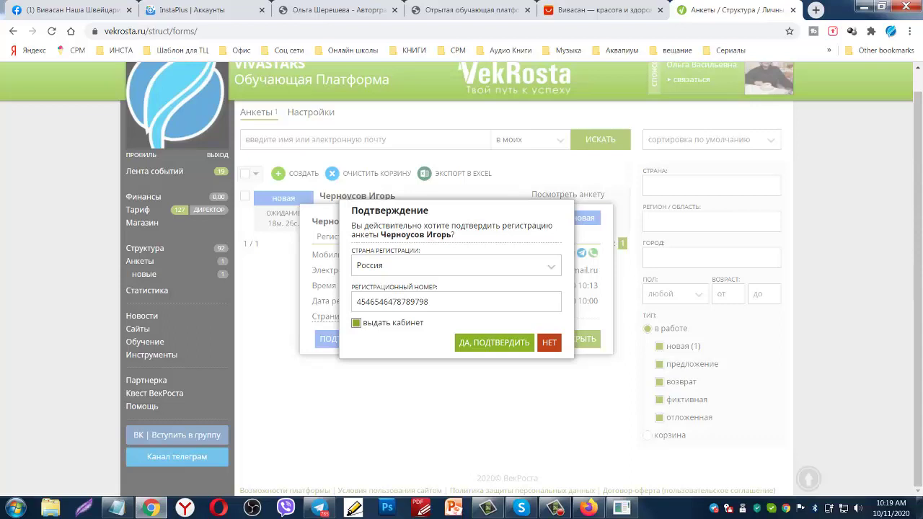
left_click(494, 343)
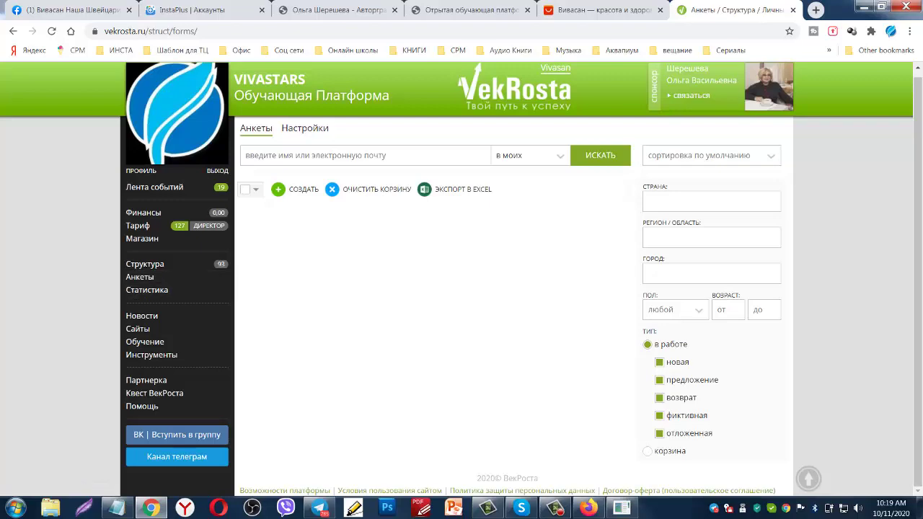
Read the application-received, sponsor's cabinet and registration-confirmed emails in the Mail.ru inbox.
left_click(589, 508)
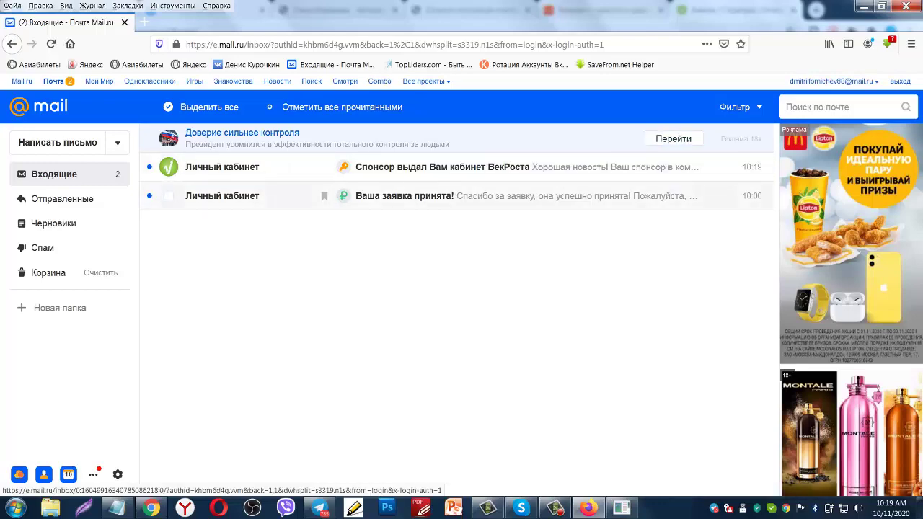
left_click(404, 196)
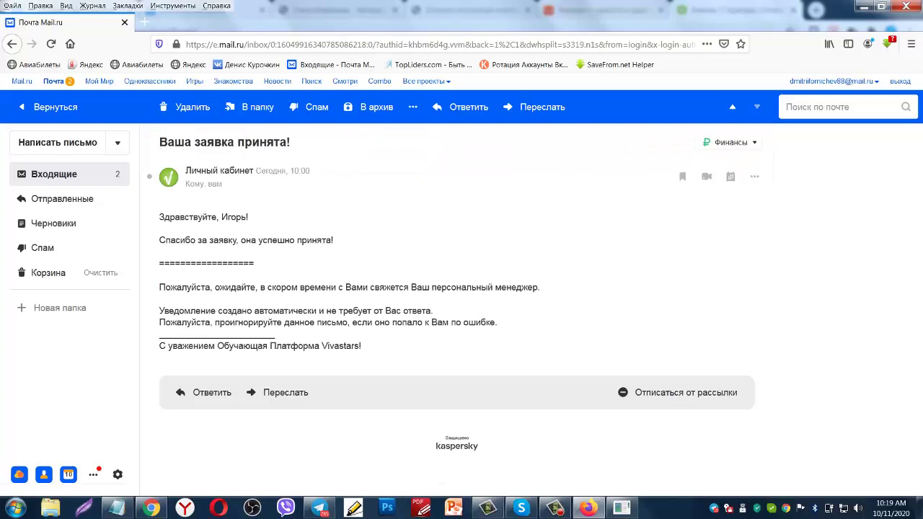
left_click(56, 103)
left_click(442, 167)
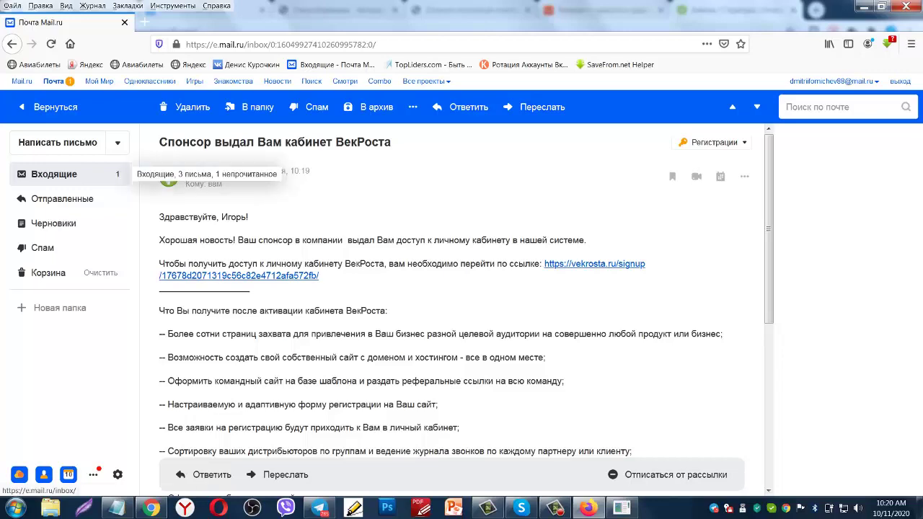
left_click(115, 173)
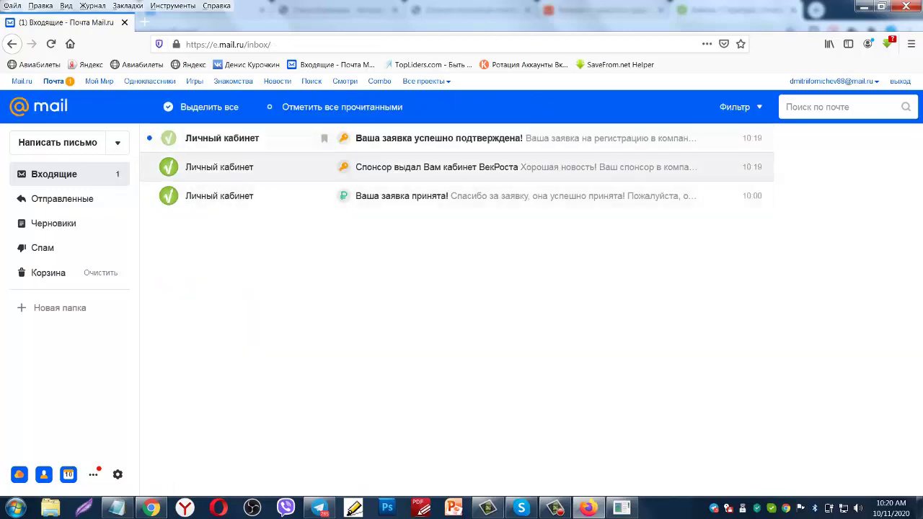
left_click(433, 138)
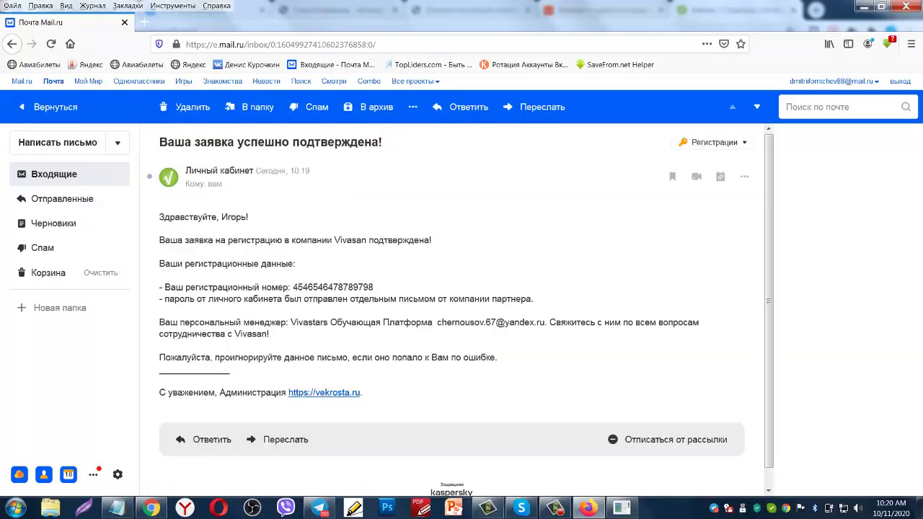
key("Escape")
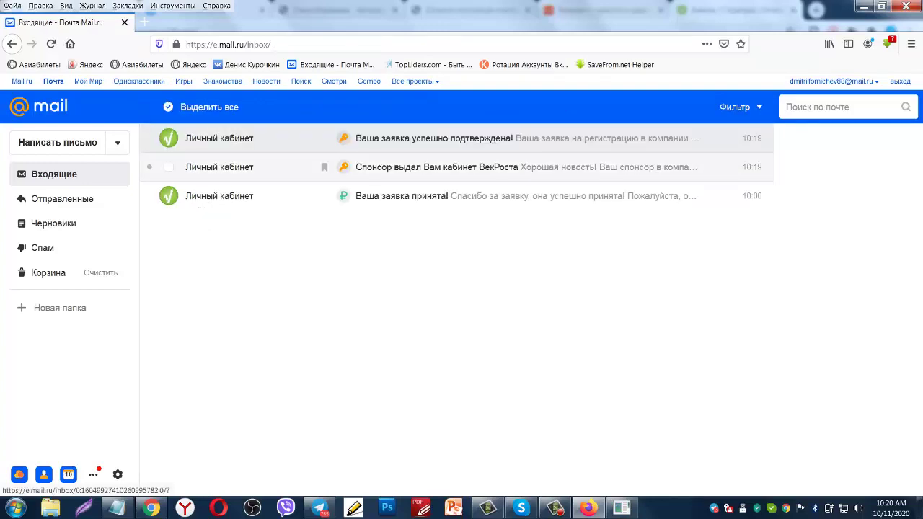
Follow the activation link in the sponsor's cabinet email to VekRosta's registration page.
left_click(433, 167)
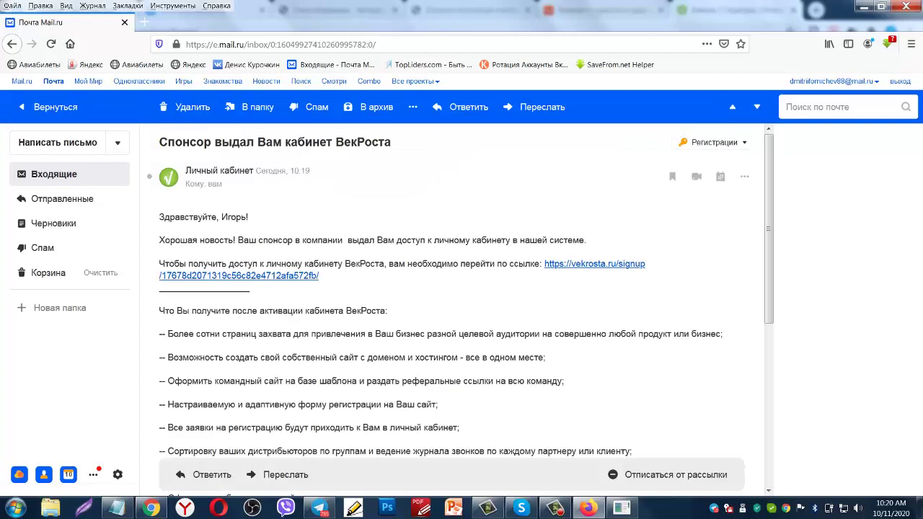
left_click(594, 264)
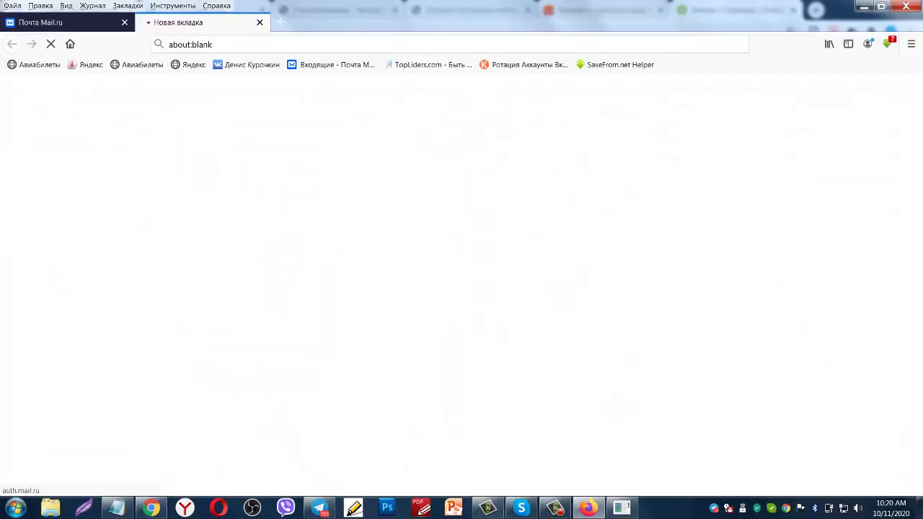
key("ctrl+shift+Tab")
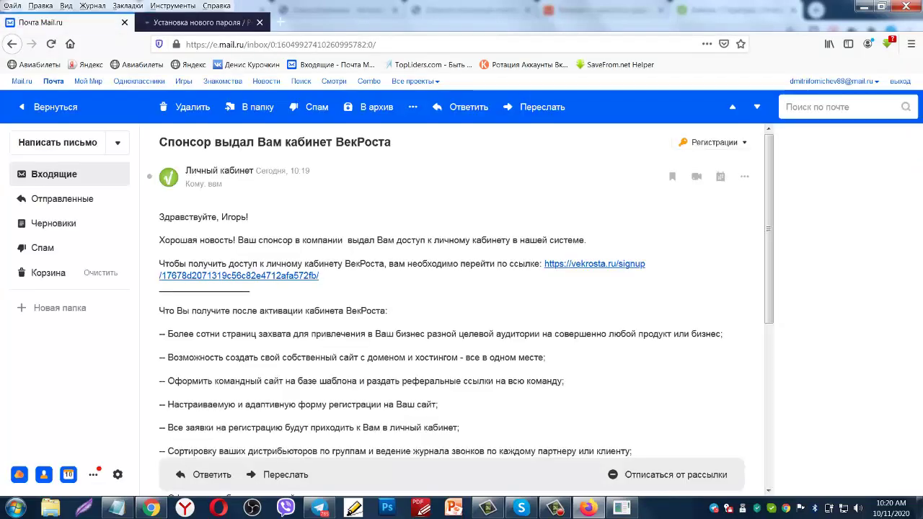
scroll(454, 293, "down", 2)
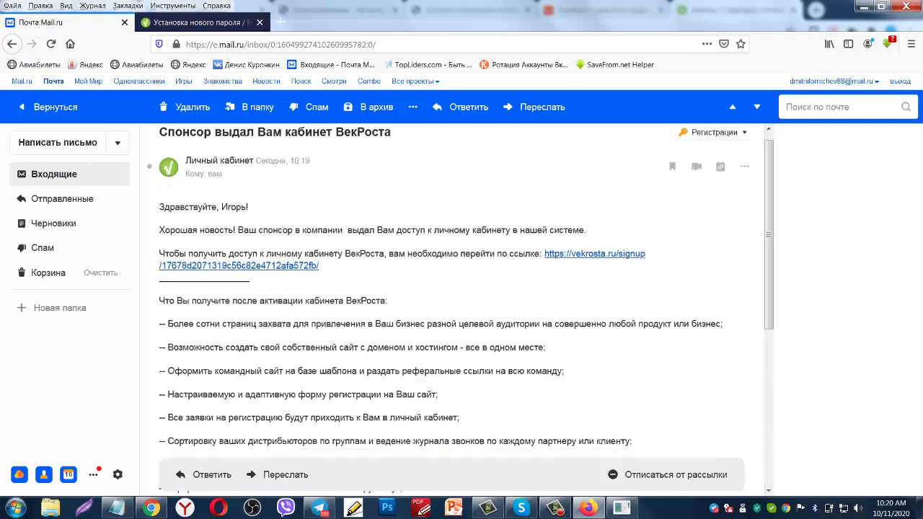
scroll(455, 292, "down", 6)
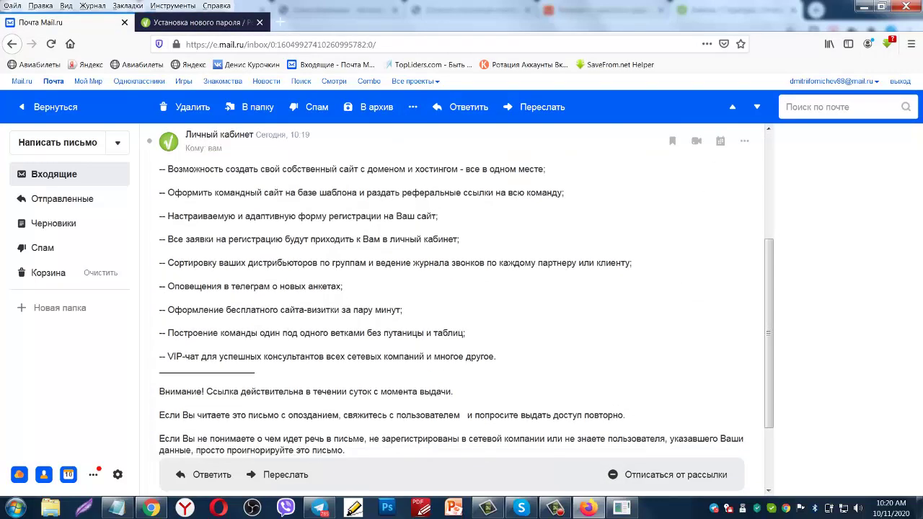
scroll(454, 293, "up", 8)
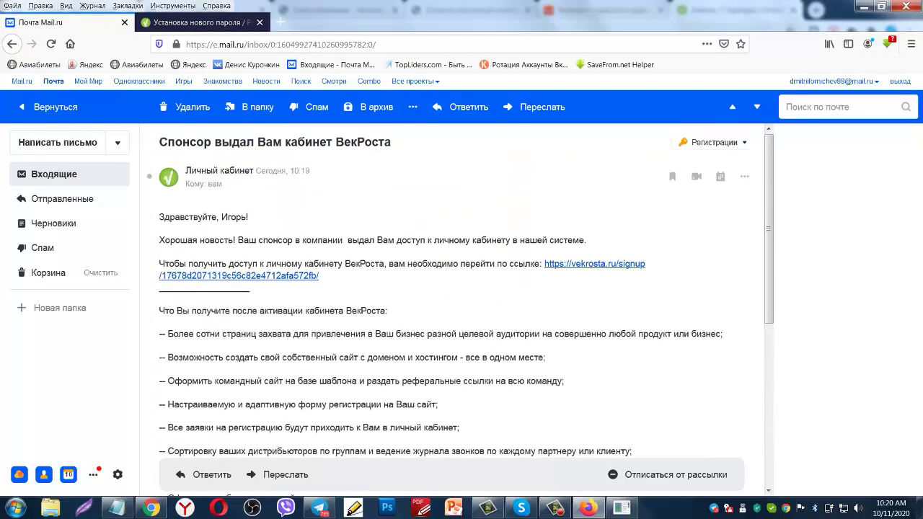
scroll(455, 292, "down", 10)
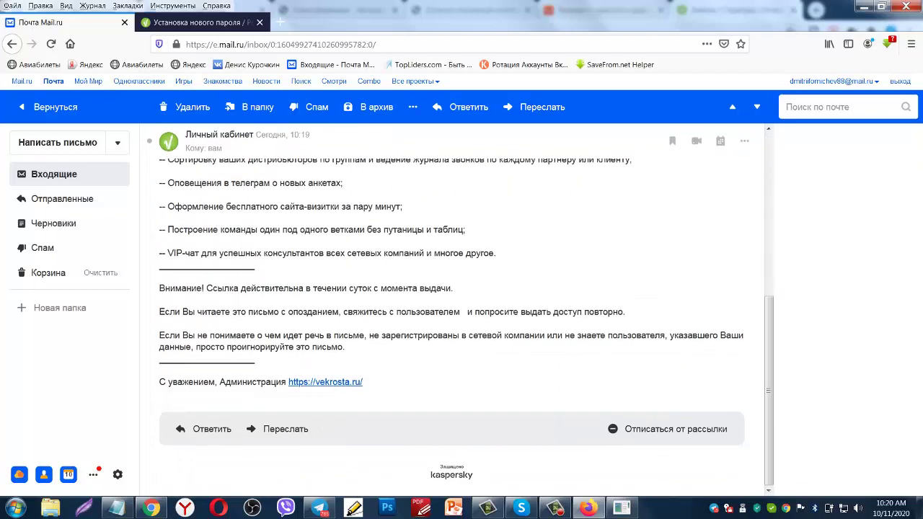
key("ctrl+Tab")
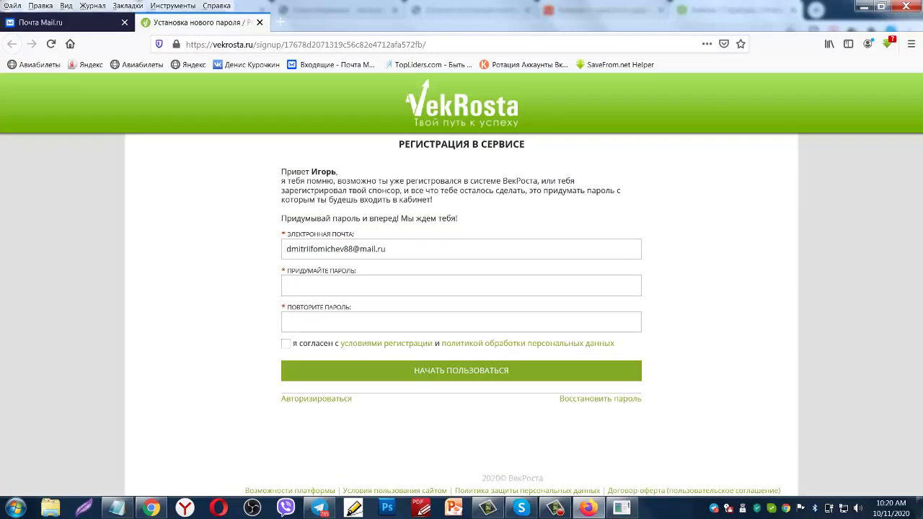
left_click(286, 286)
Note a new password in Notepad on a line below the registrant's e-mail.
left_click(116, 507)
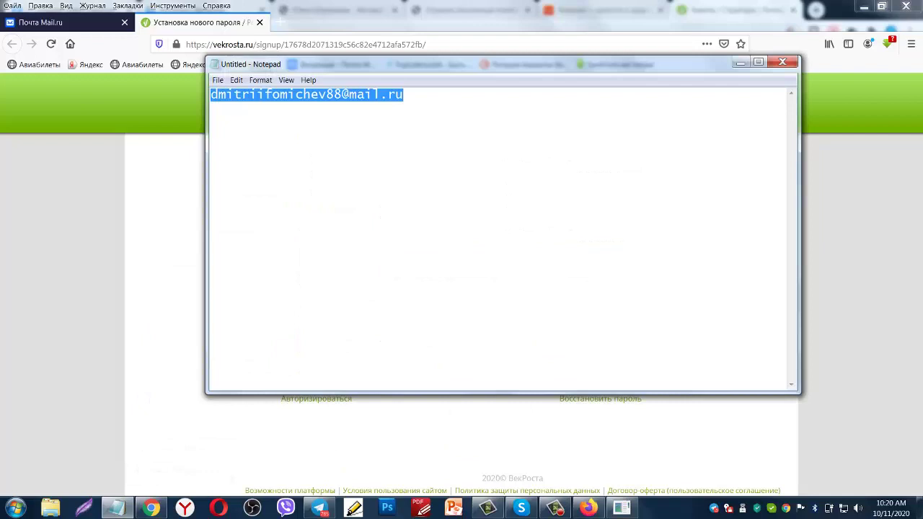
left_click(403, 94)
key("Return")
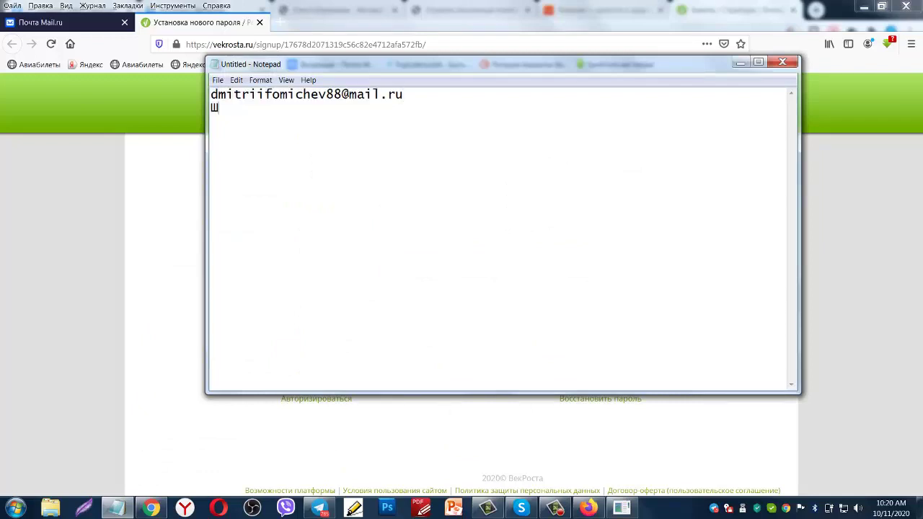
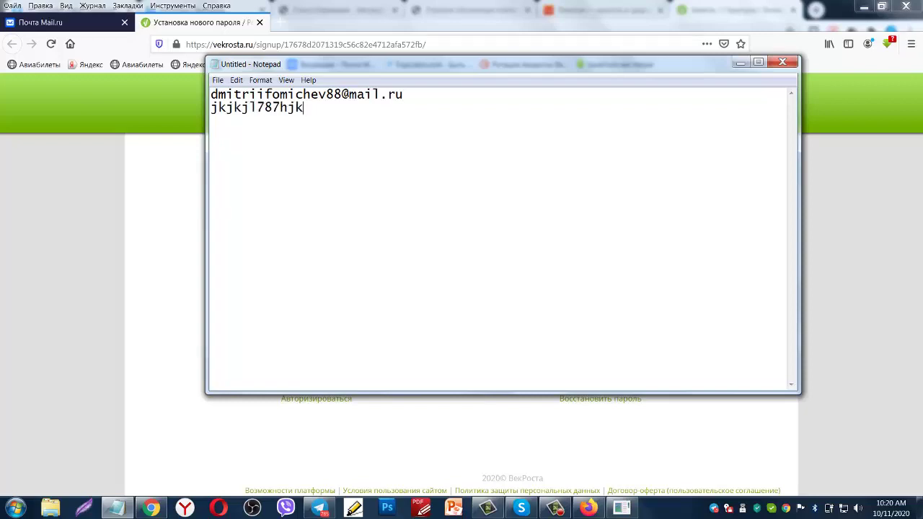
Paste the new password into VekRosta's first password field.
key("alt+Tab")
right_click(300, 285)
left_click(332, 339)
Repeat the password, accept the terms, submit, and save the login to enter the cabinet.
left_click(288, 321)
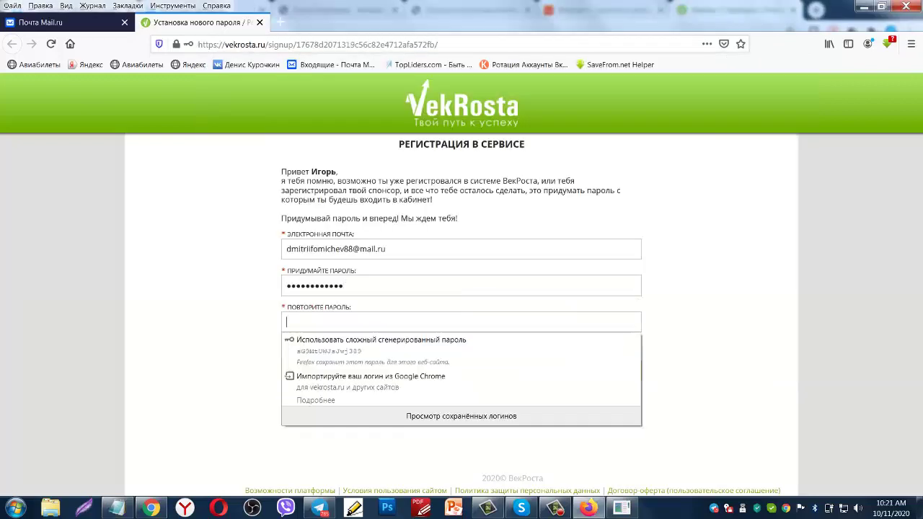
right_click(301, 322)
left_click(331, 376)
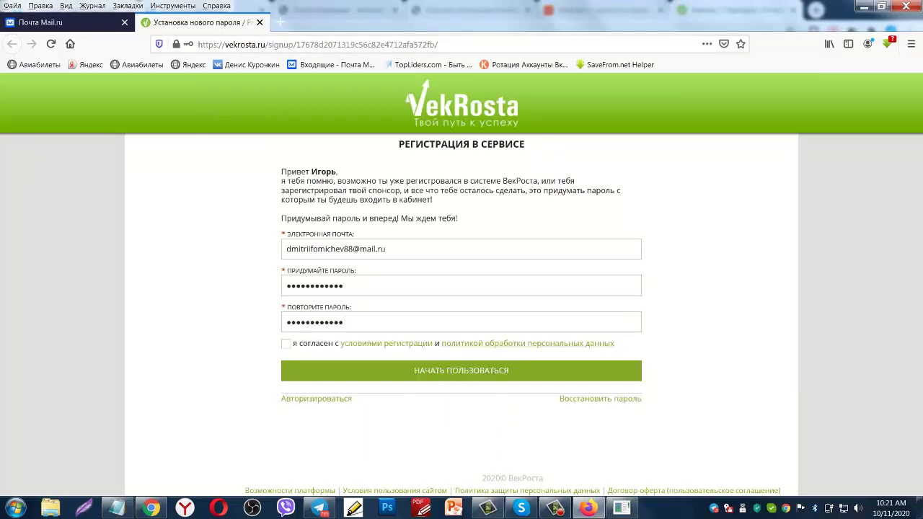
left_click(285, 344)
left_click(462, 371)
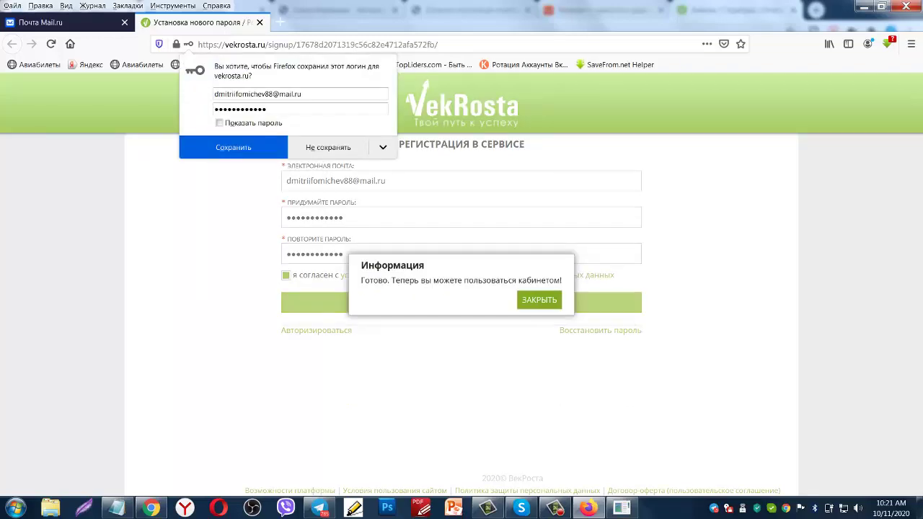
left_click(233, 148)
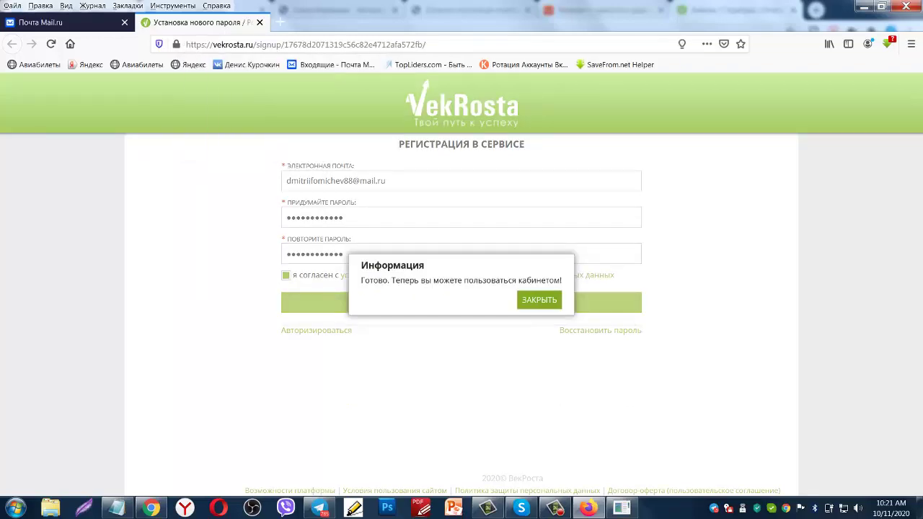
key("Return")
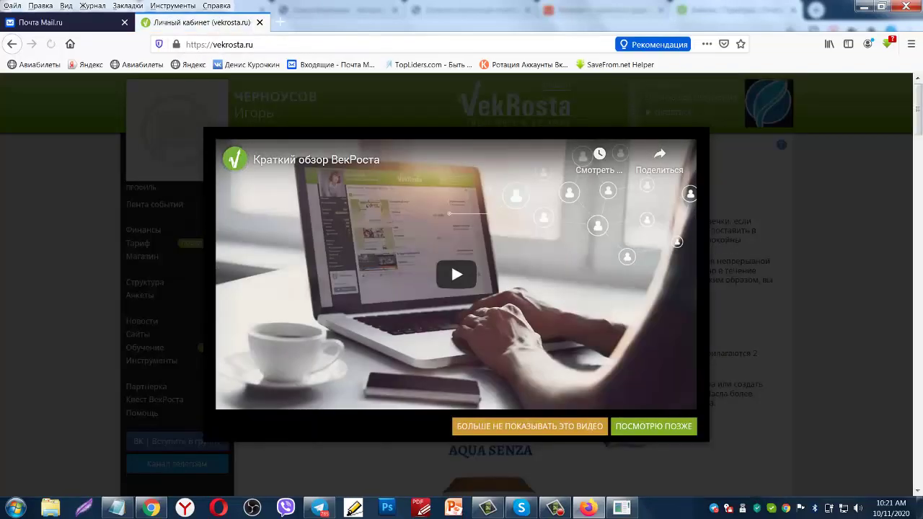
Dismiss the intro video and open the Спонсоров courses under Обучение.
key("Escape")
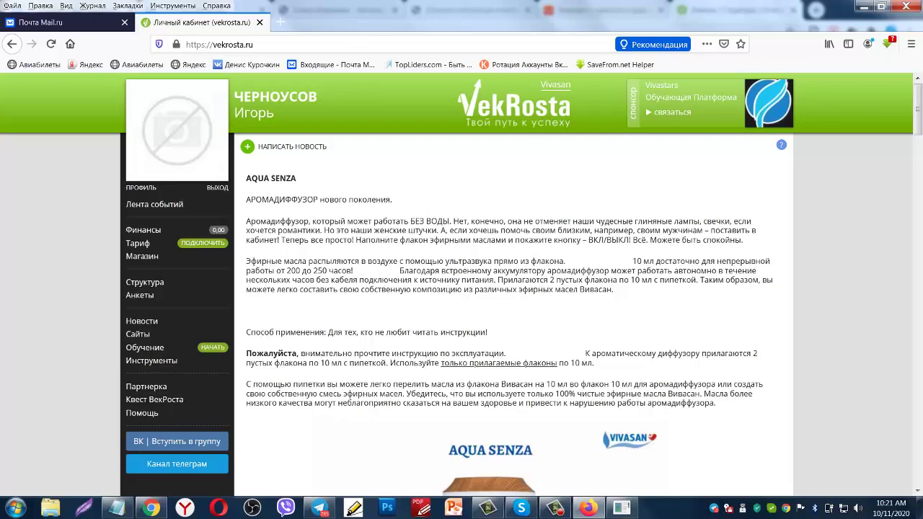
scroll(144, 220, "down", 3)
scroll(462, 284, "down", 2)
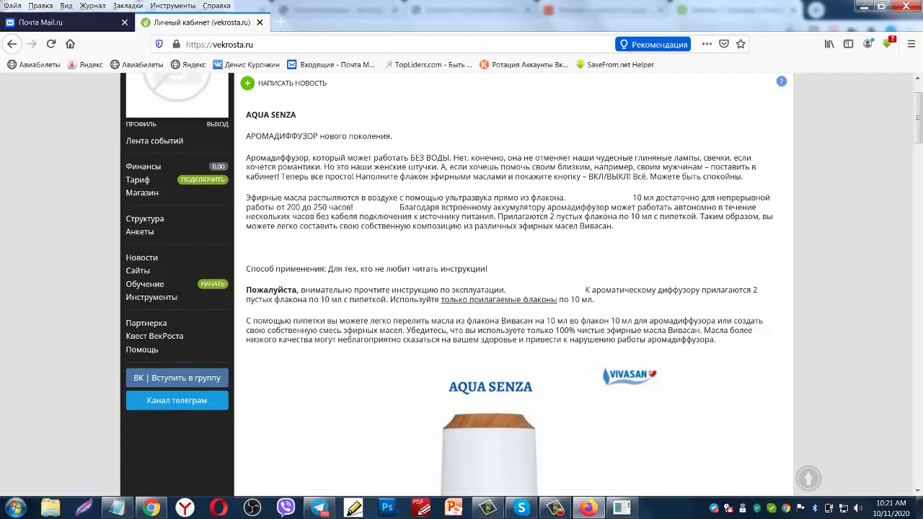
left_click(145, 283)
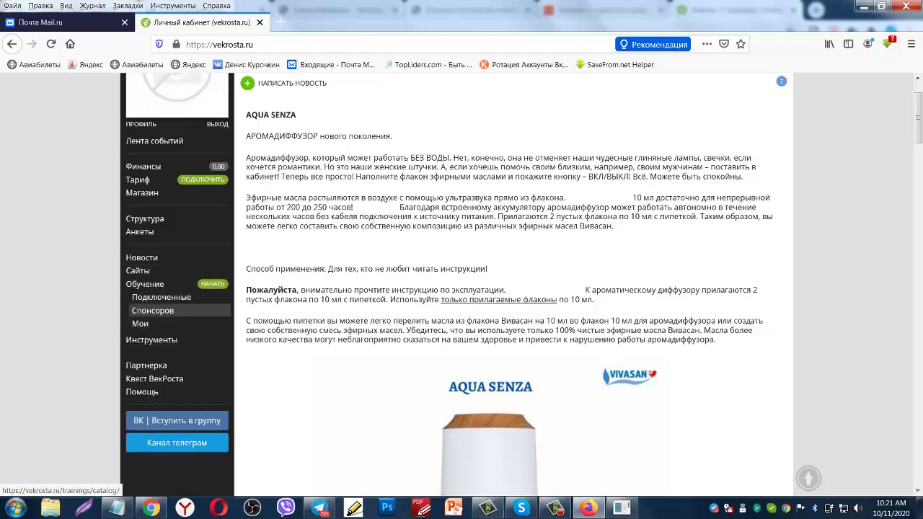
left_click(152, 310)
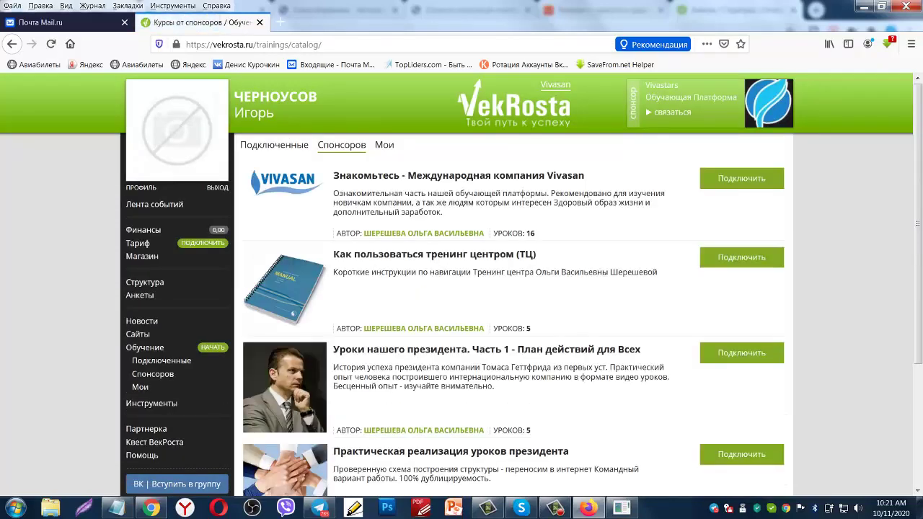
Connect the Vivasan introductory course, browse its 16 lessons, and return to the course list.
scroll(505, 324, "down", 4)
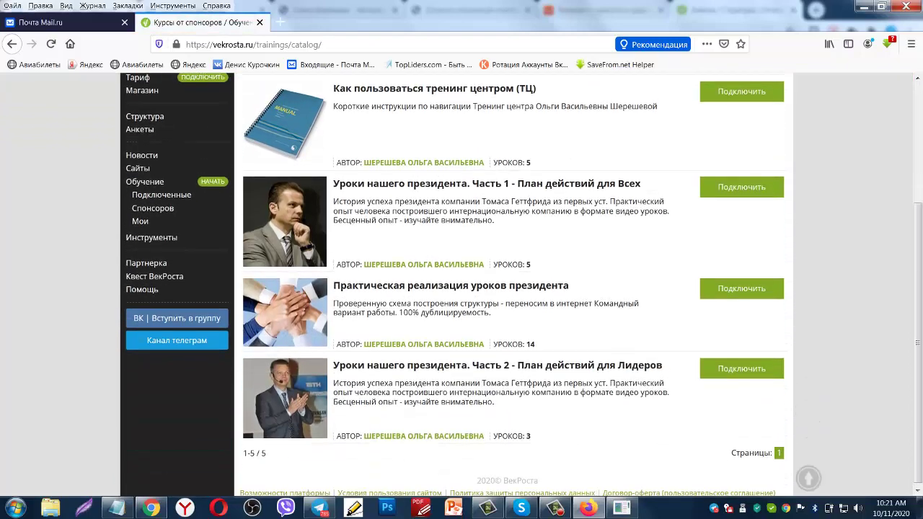
scroll(505, 325, "up", 4)
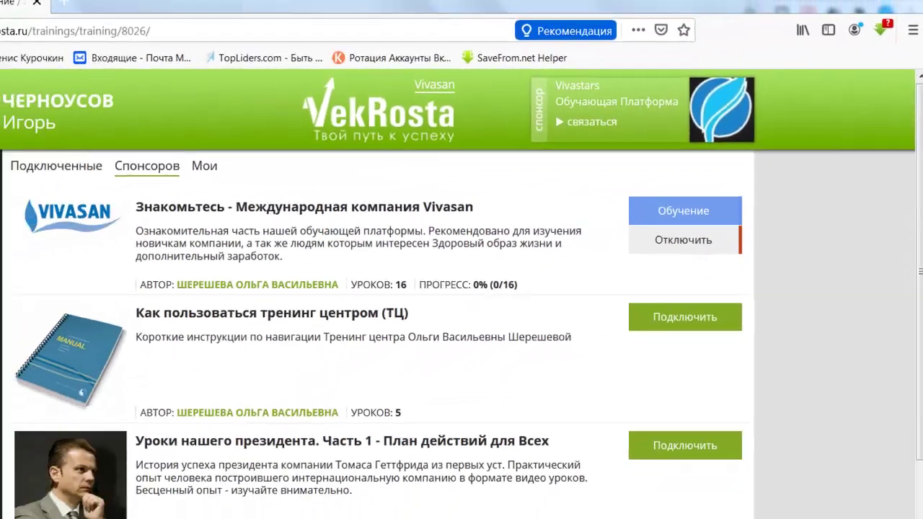
left_click(618, 248)
scroll(505, 399, "down", 1)
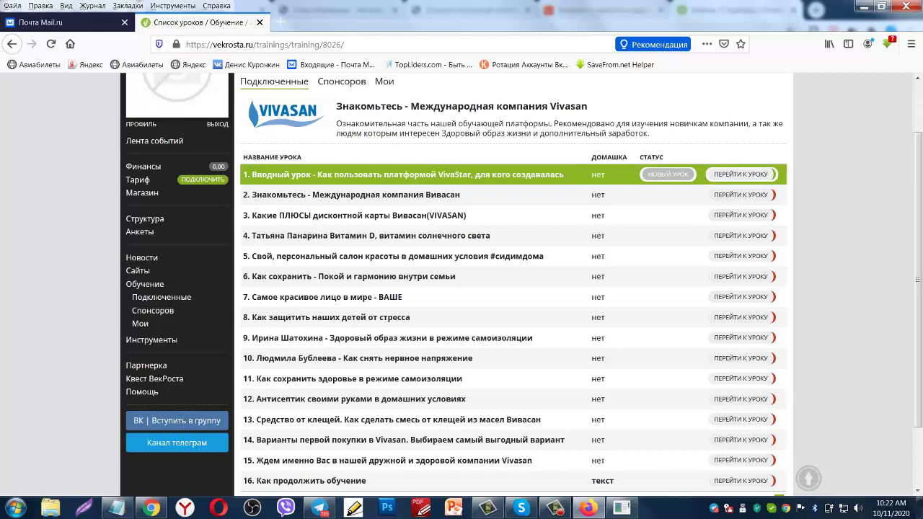
scroll(505, 175, "down", 2)
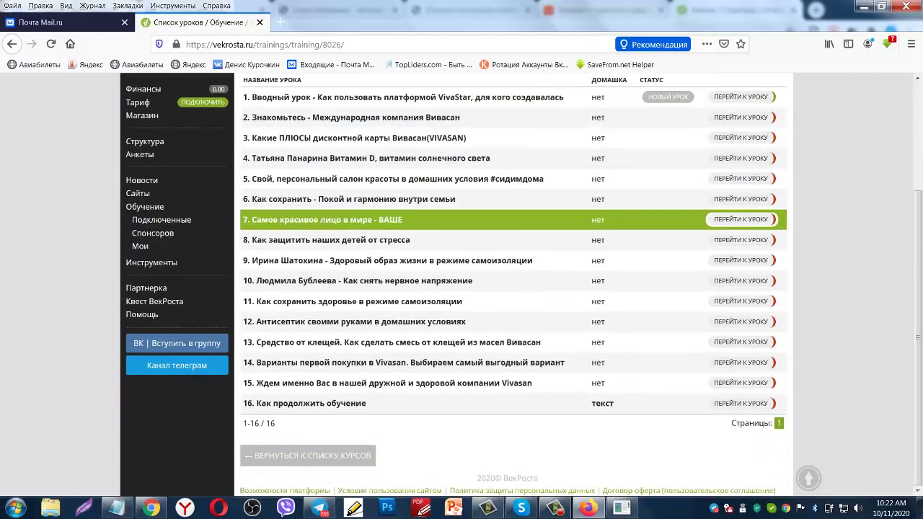
scroll(505, 215, "up", 3)
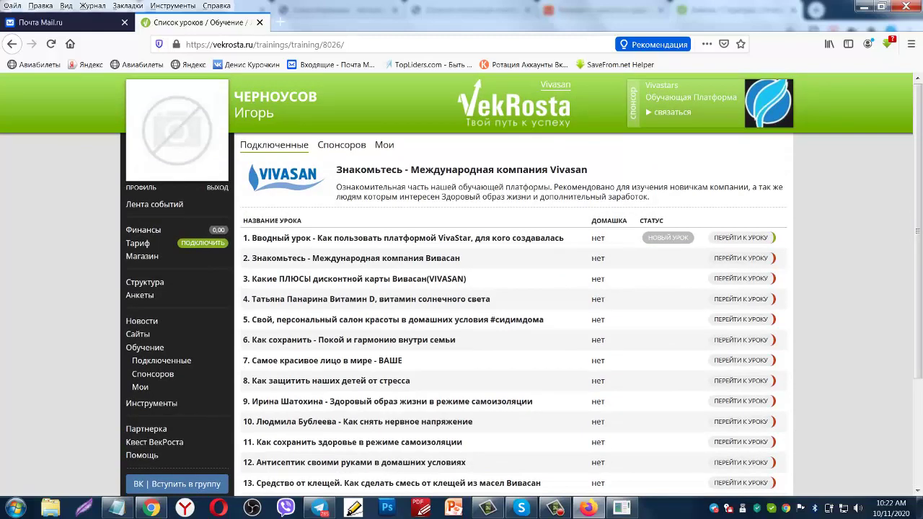
scroll(505, 289, "down", 3)
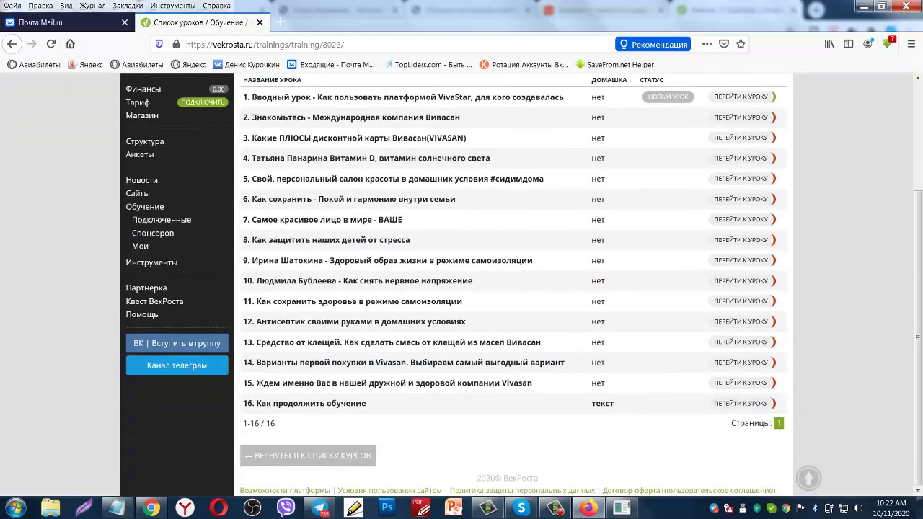
scroll(505, 289, "up", 3)
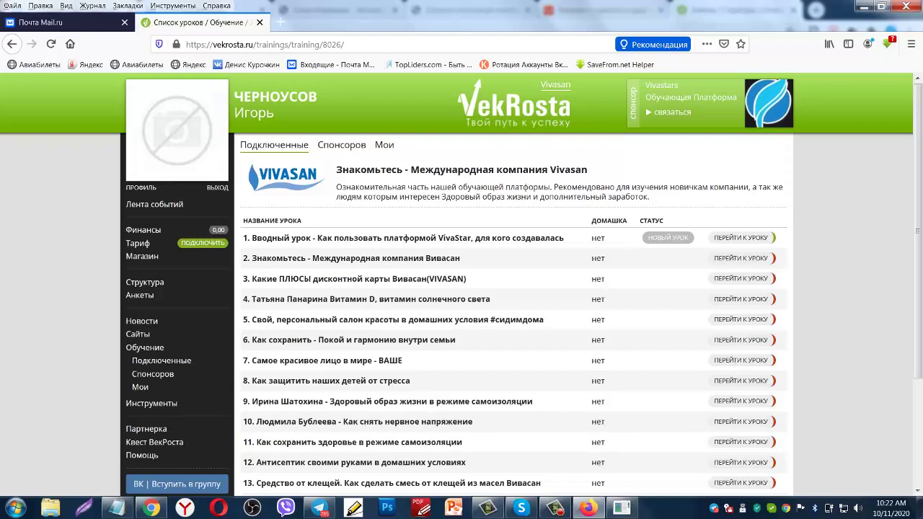
scroll(462, 283, "down", 3)
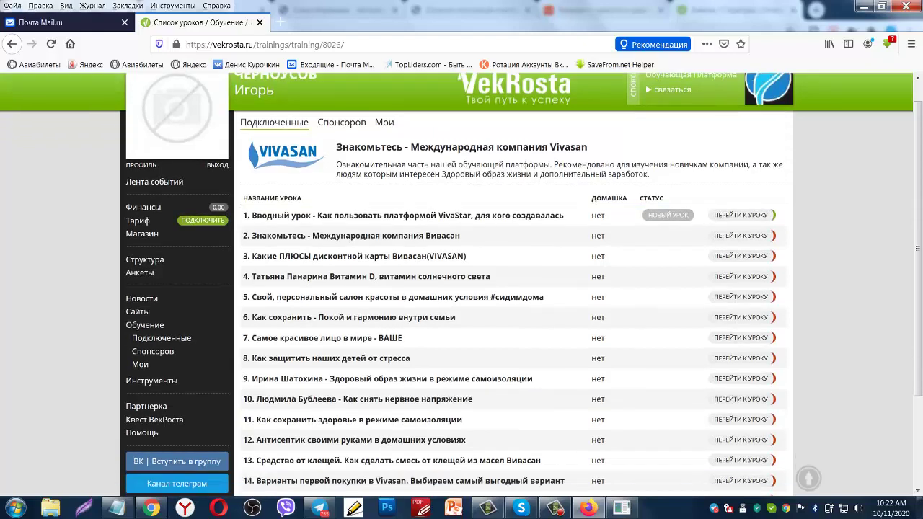
left_click(308, 470)
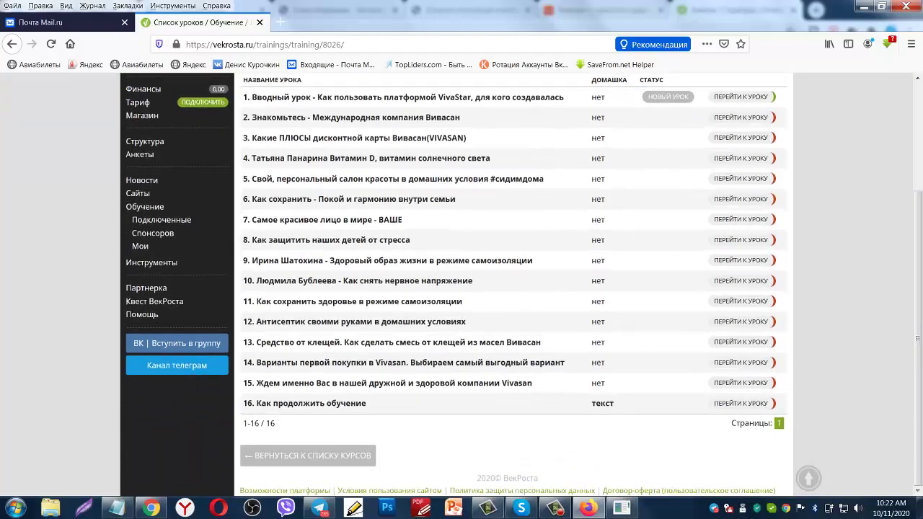